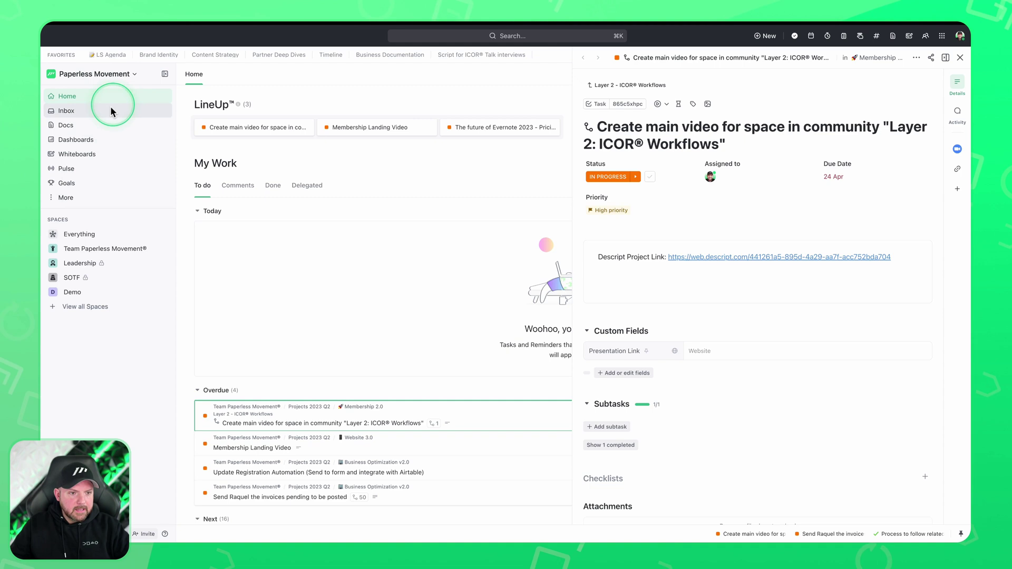
- Open the Docs page and close the task details panel covering it
left_click(93, 127)
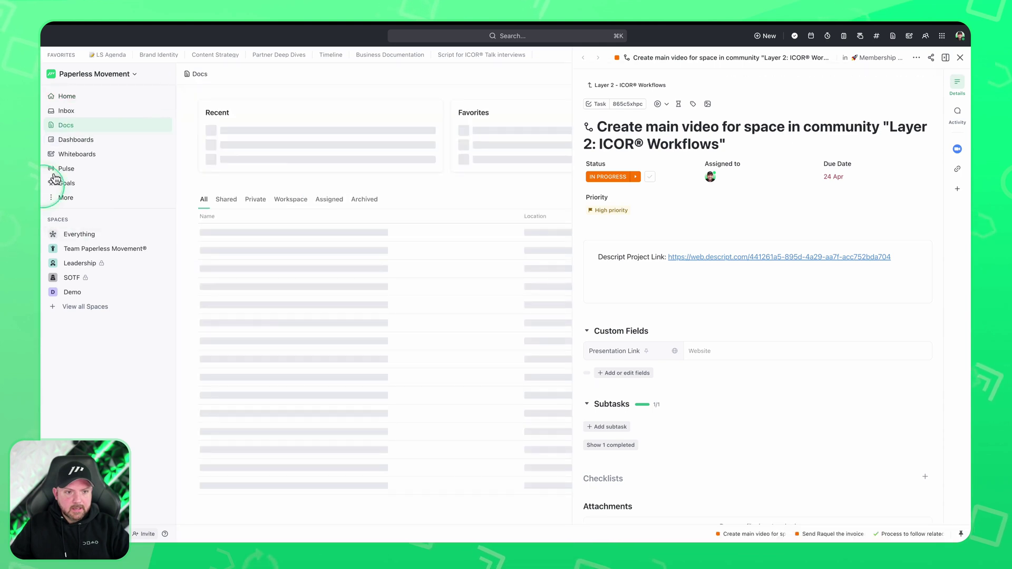
left_click(964, 59)
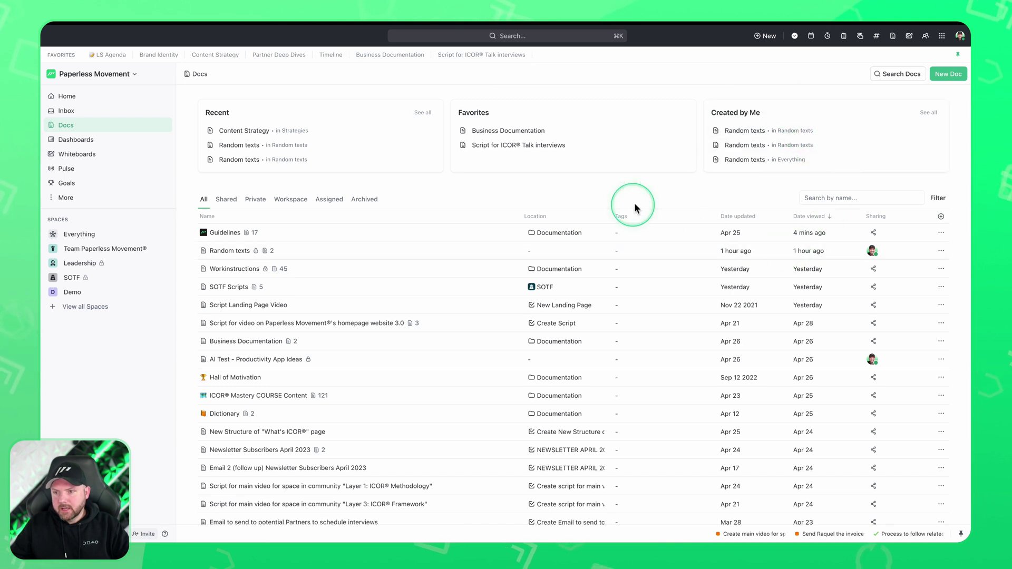
left_click(899, 74)
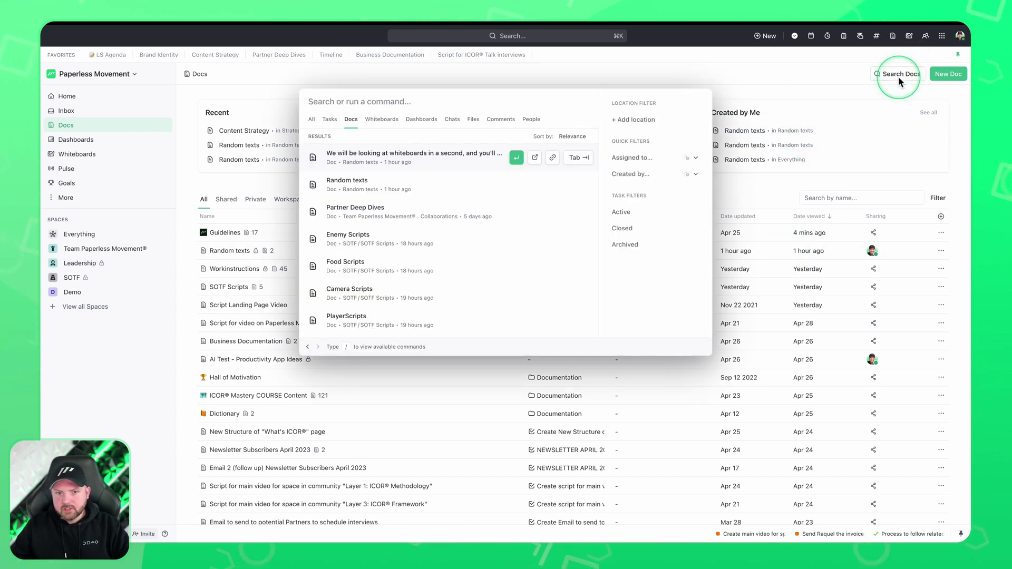
left_click(870, 69)
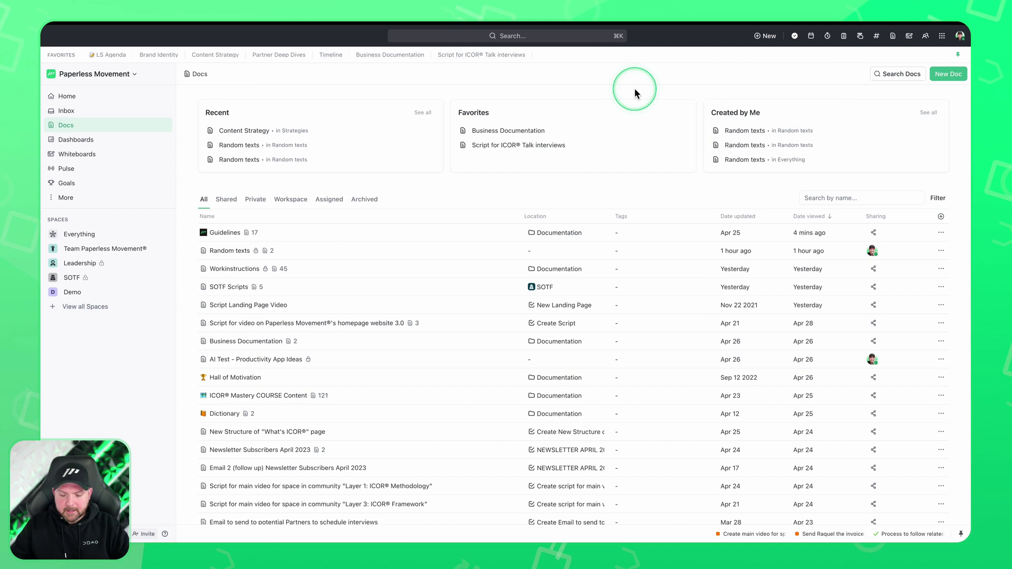
key("super+k")
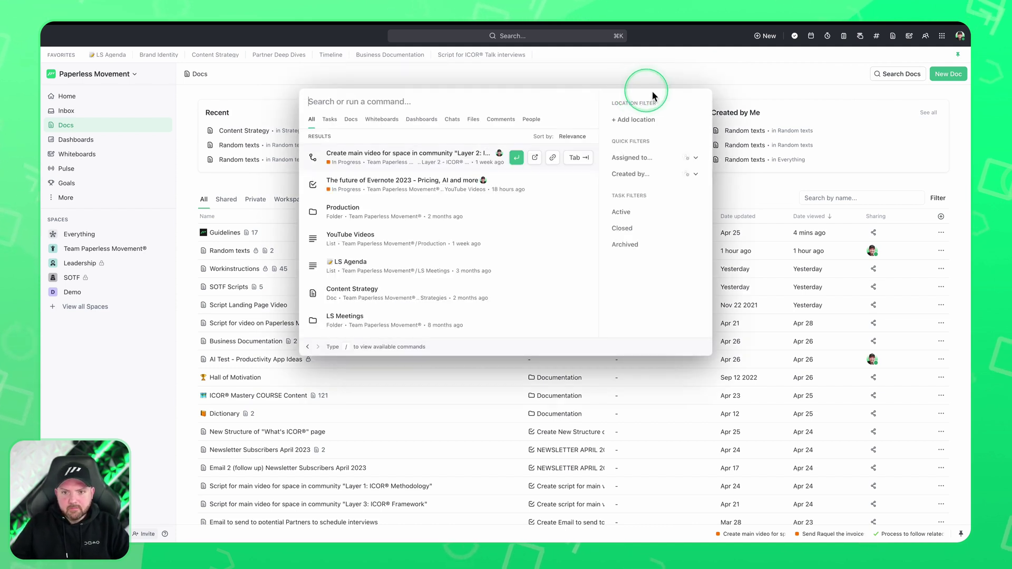
left_click(854, 79)
left_click(899, 74)
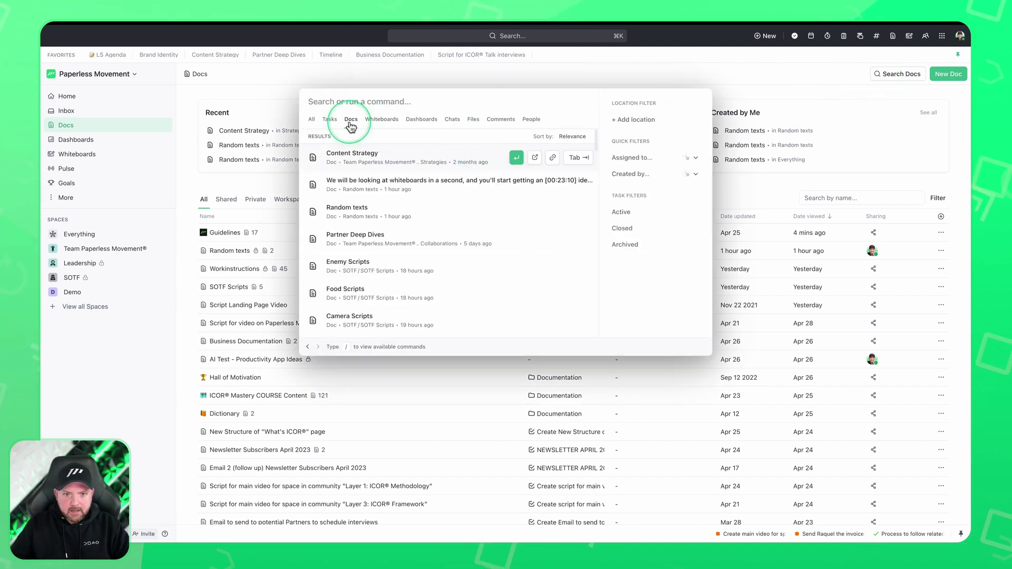
- Close the doc search and filter docs by Location: Team Paperless Movement and Leadership
left_click(786, 90)
left_click(933, 198)
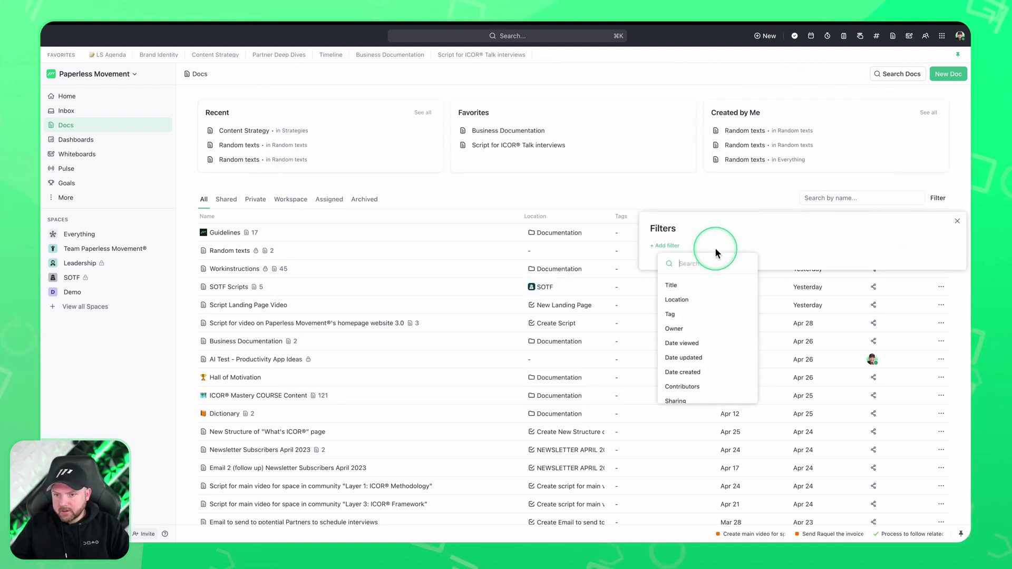
left_click(695, 299)
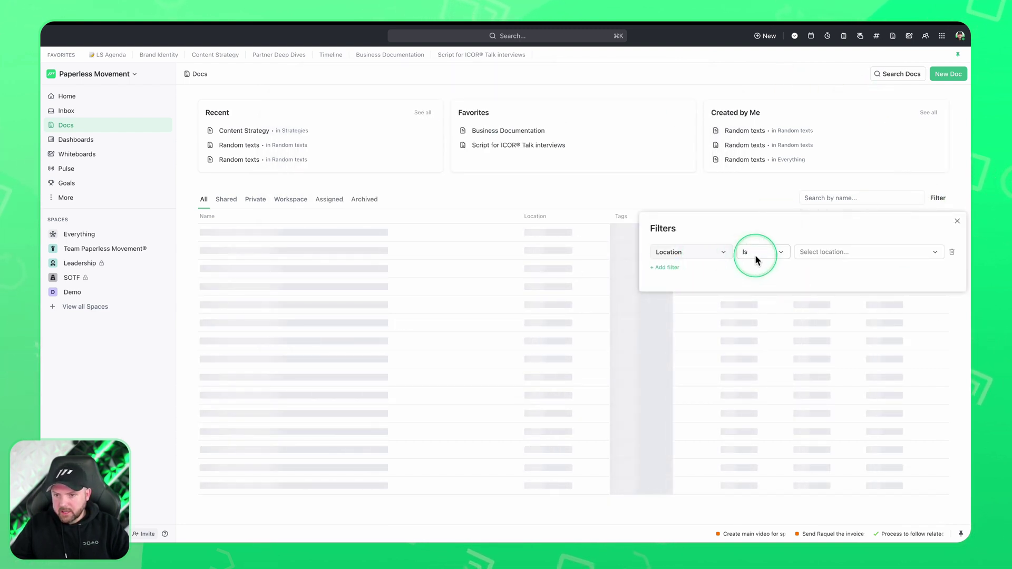
left_click(920, 252)
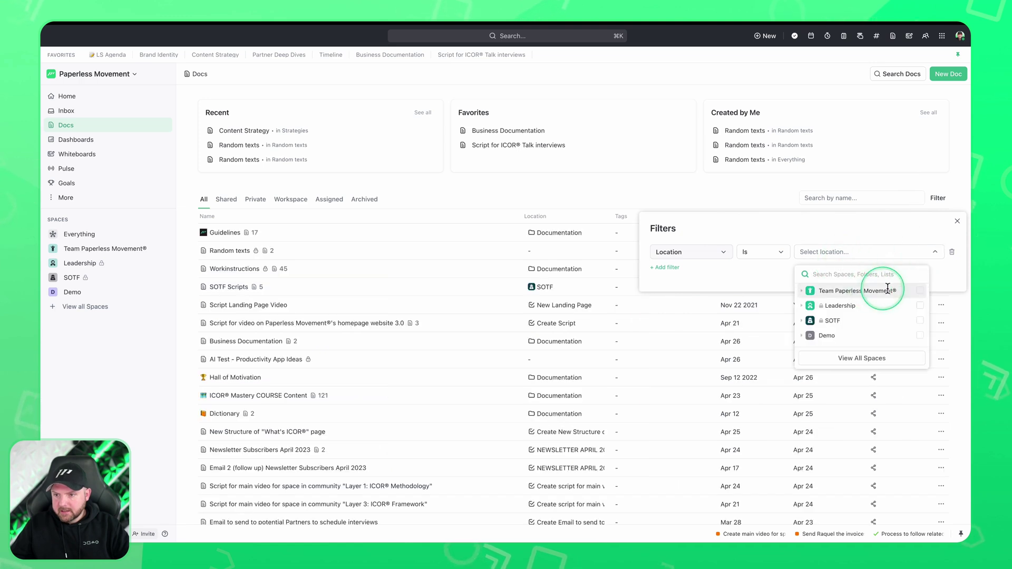
left_click(920, 292)
left_click(920, 306)
left_click(908, 229)
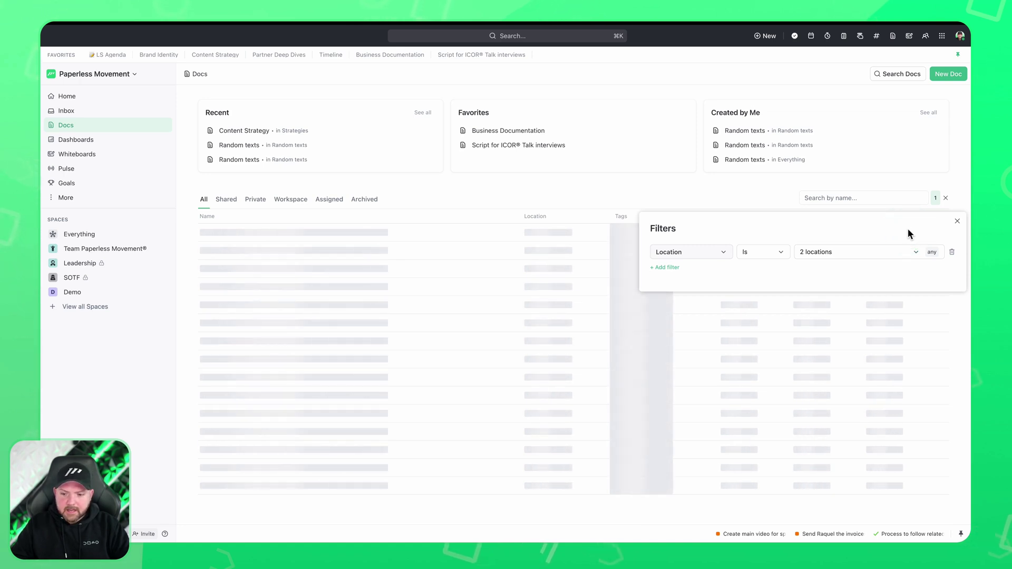
left_click(775, 190)
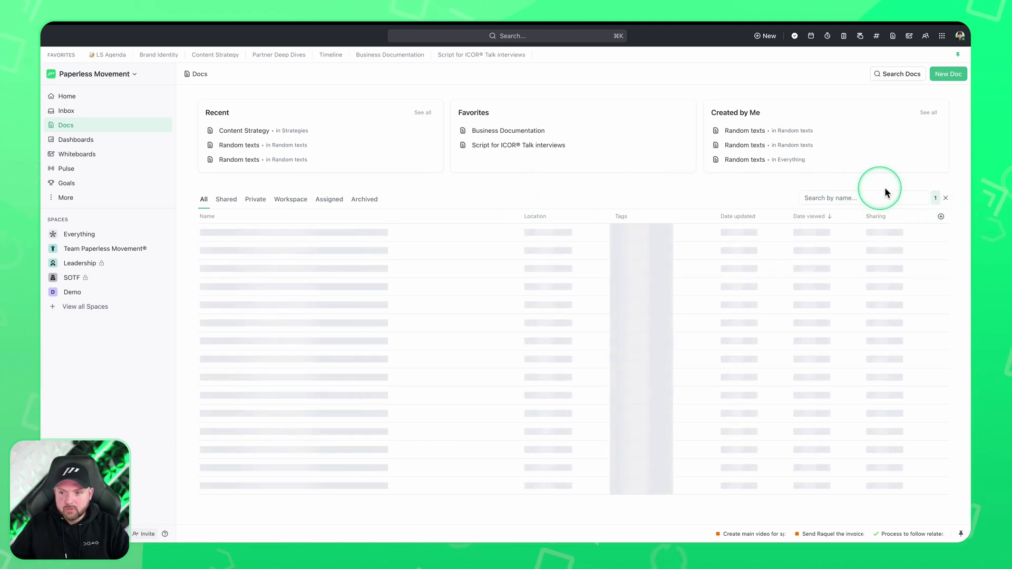
- Reopen the active location filter, then clear it from the docs list
left_click(936, 199)
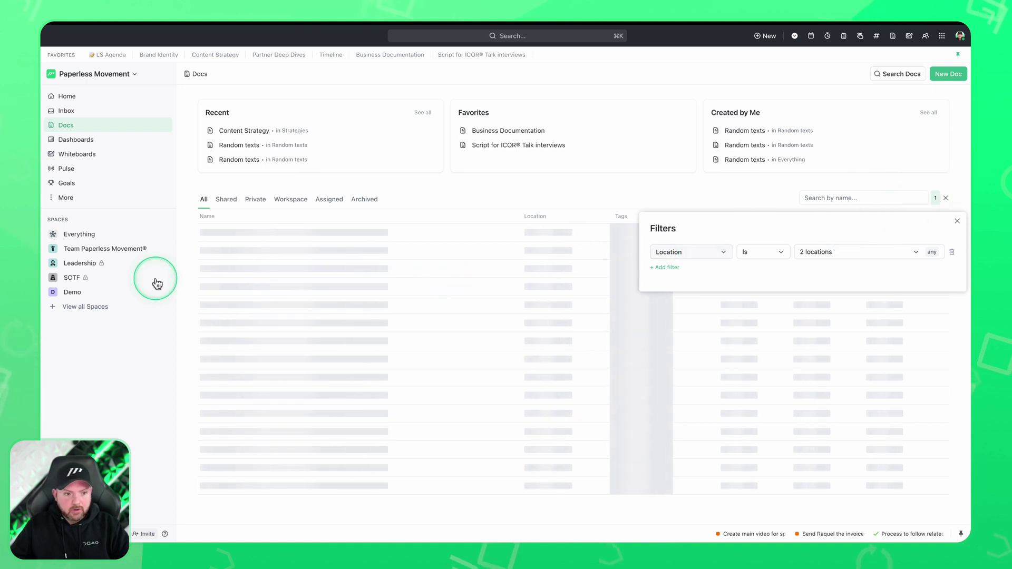
left_click(757, 202)
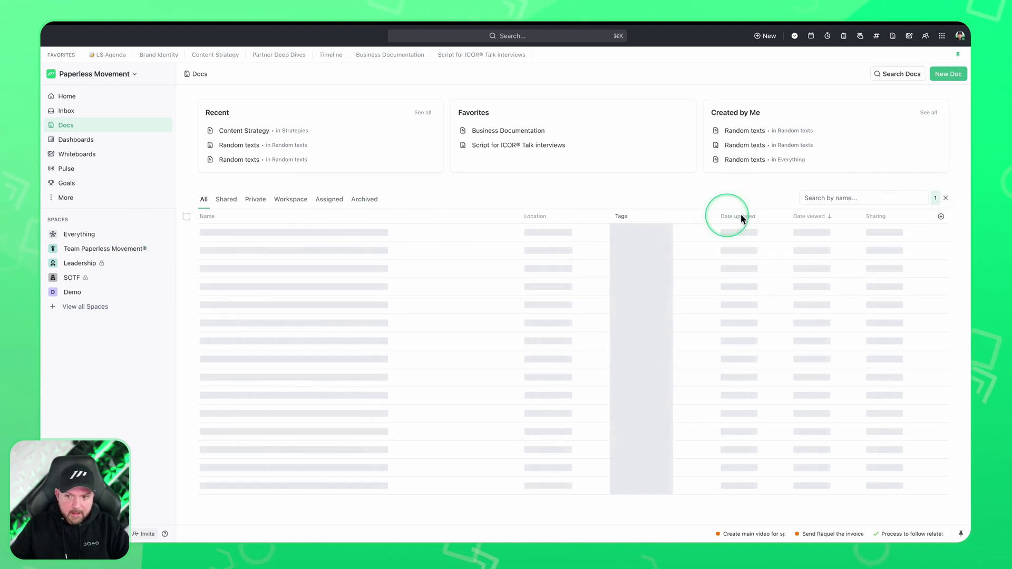
left_click(944, 200)
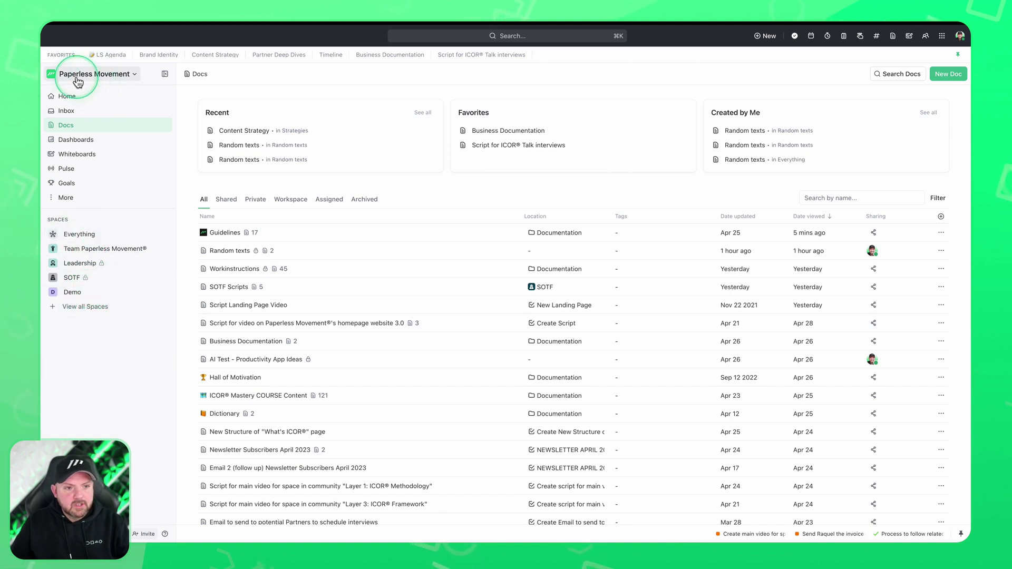
left_click(121, 77)
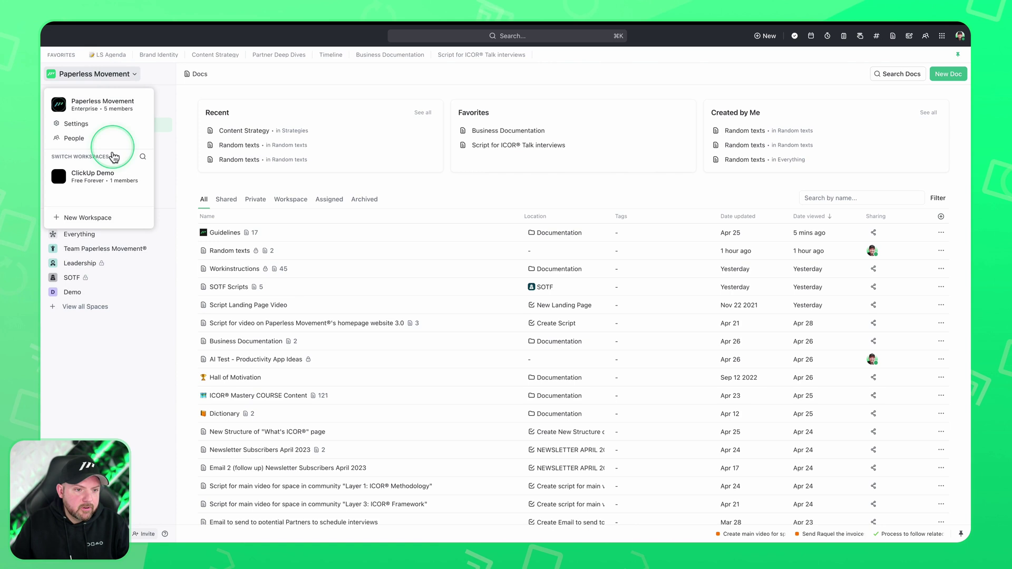
left_click(118, 353)
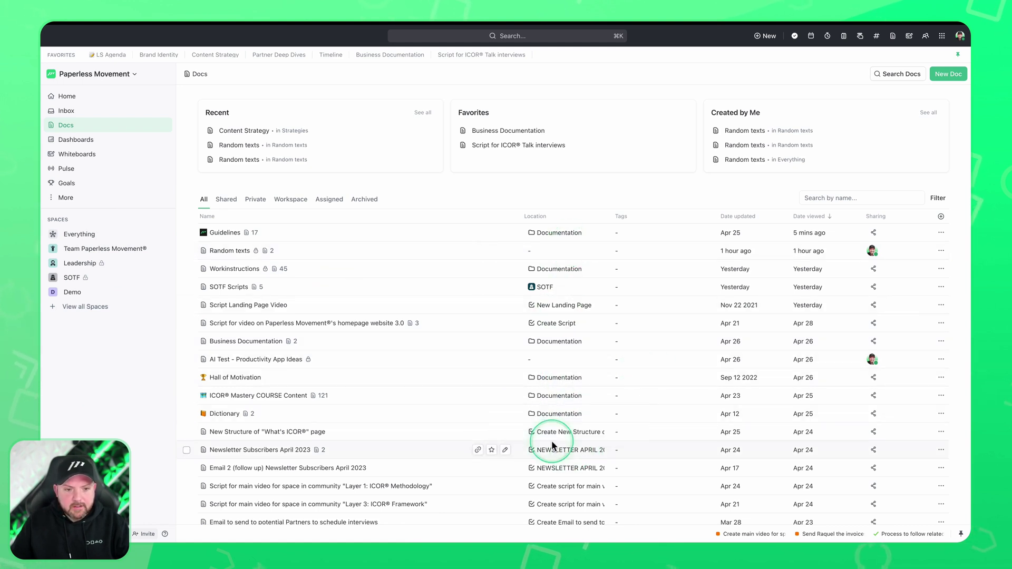
- Browse the shared, private, workspace, assigned-to-me and archived doc tabs, ending on All
left_click(227, 200)
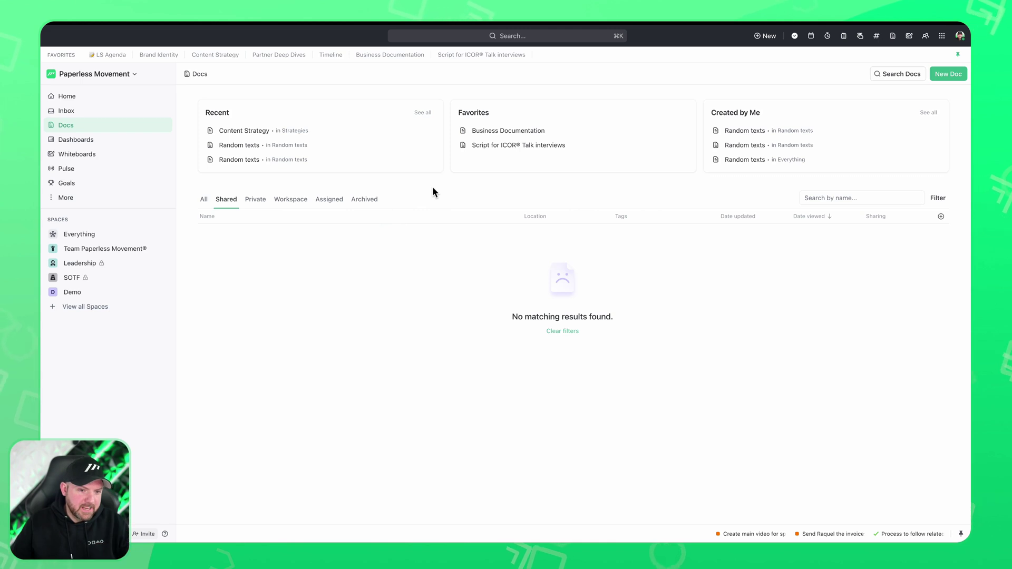
left_click(265, 206)
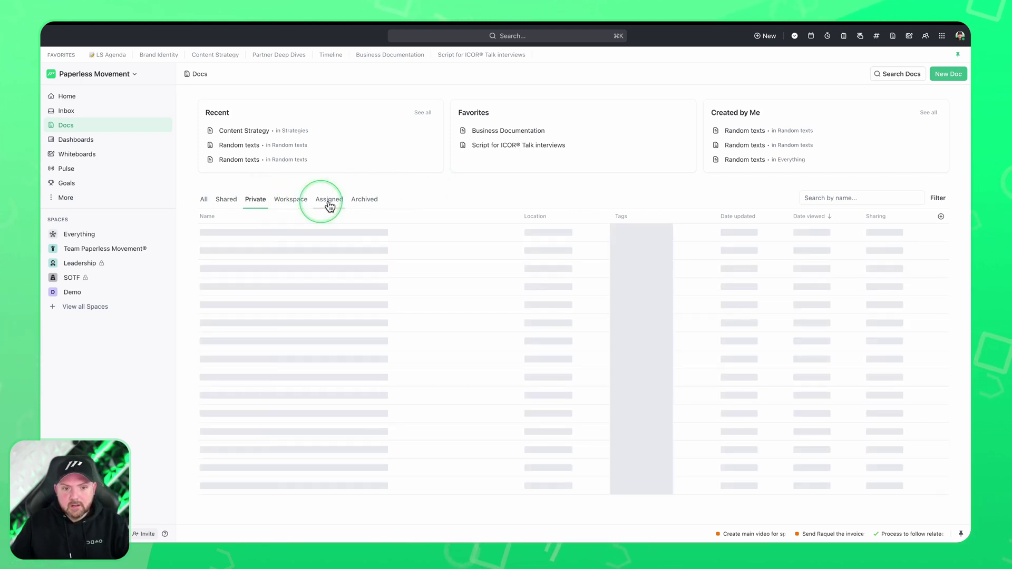
left_click(290, 200)
left_click(322, 201)
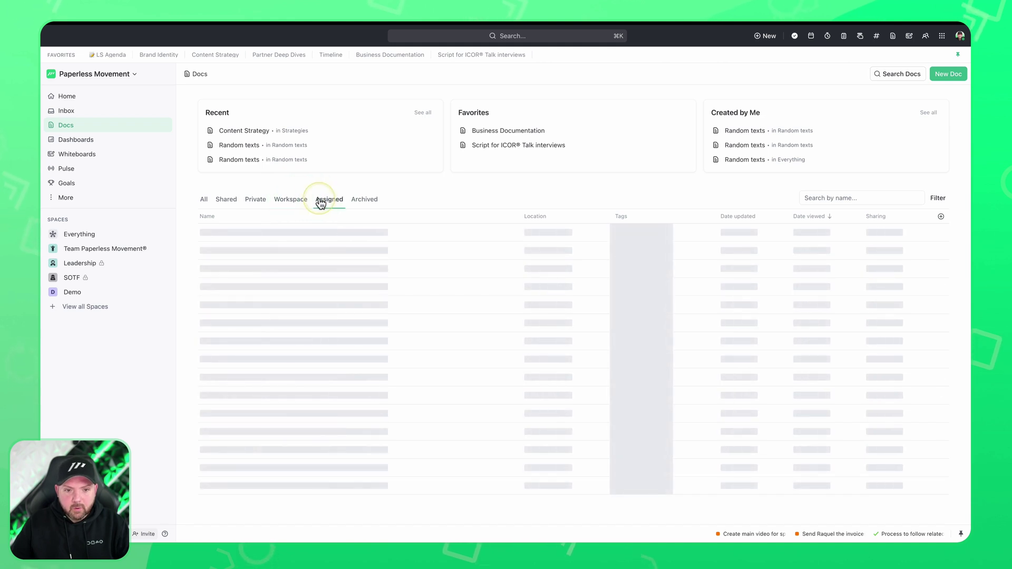
left_click(355, 203)
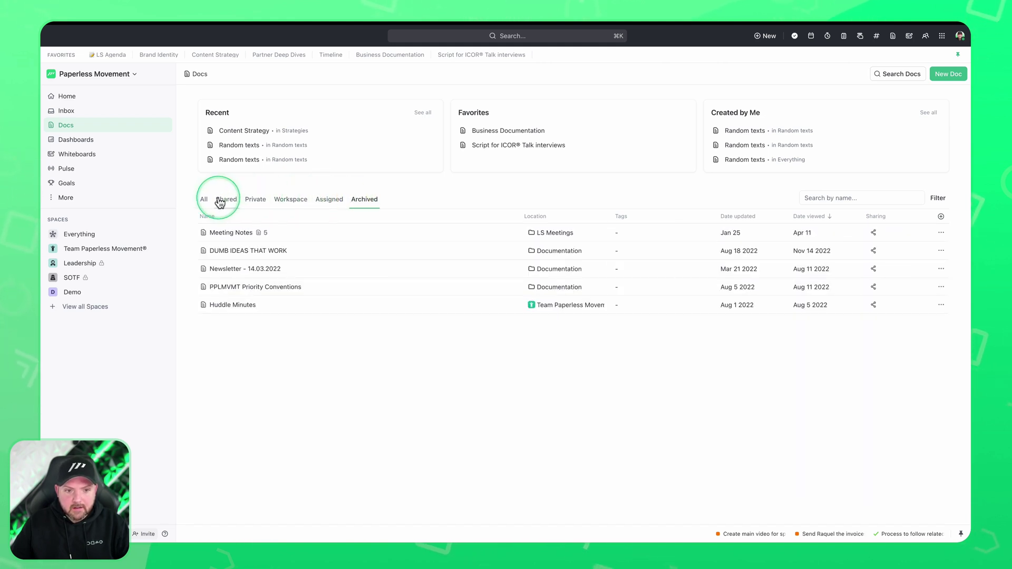
left_click(206, 202)
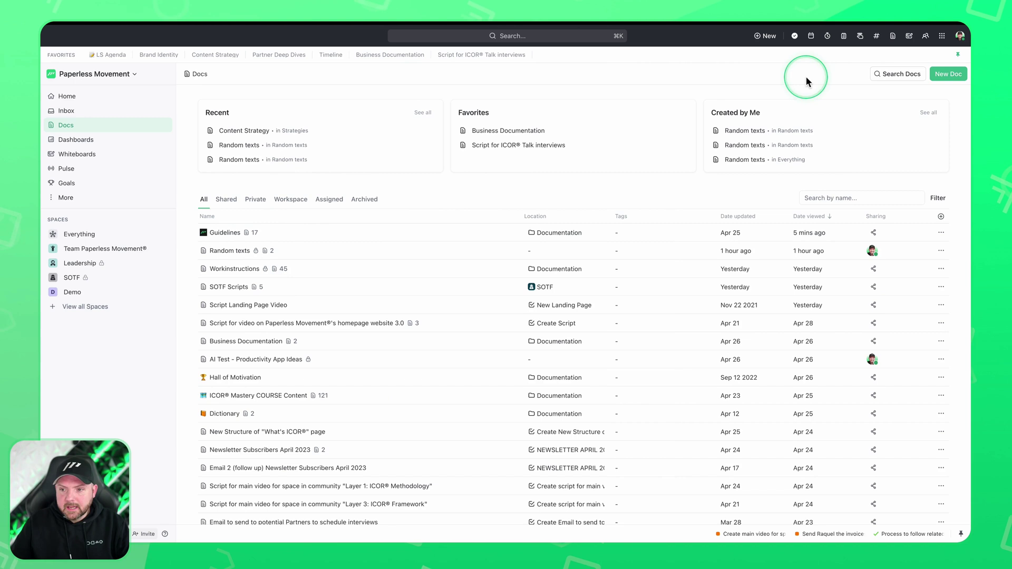
- Scroll through the Goal Management dashboard's cards, then open the Whiteboards overview
left_click(112, 147)
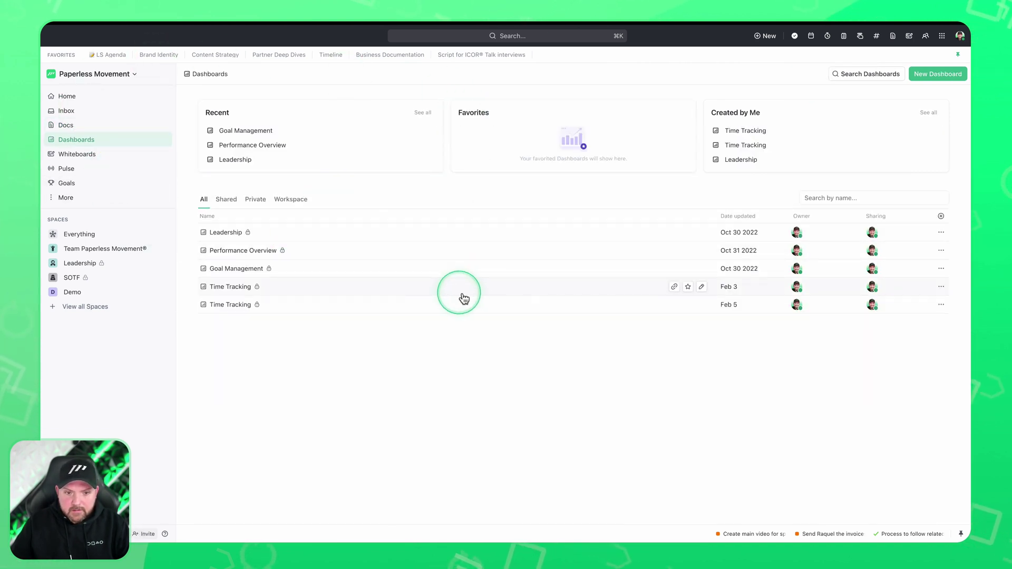
left_click(360, 273)
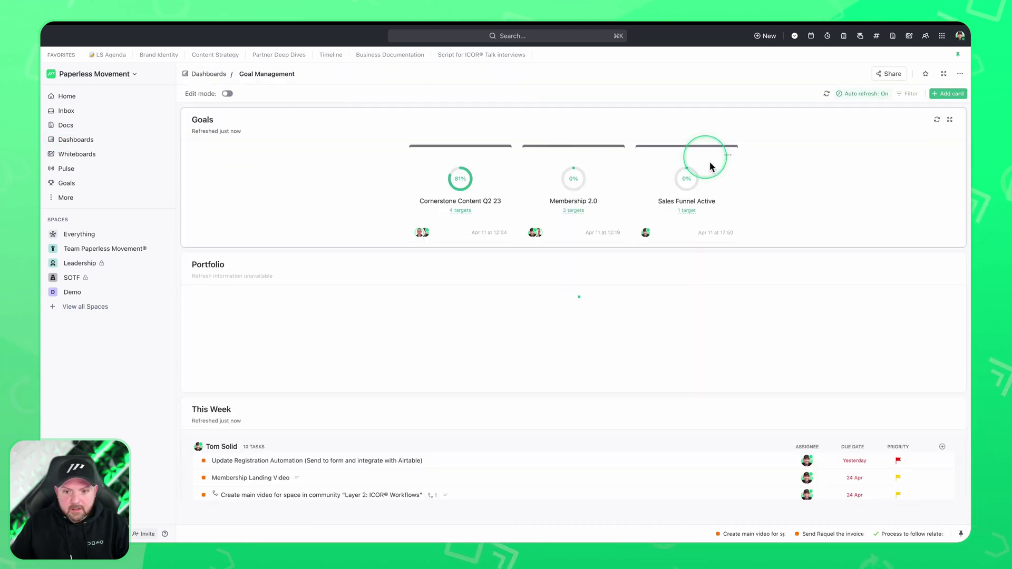
scroll(500, 393, "down", 5)
scroll(502, 398, "up", 5)
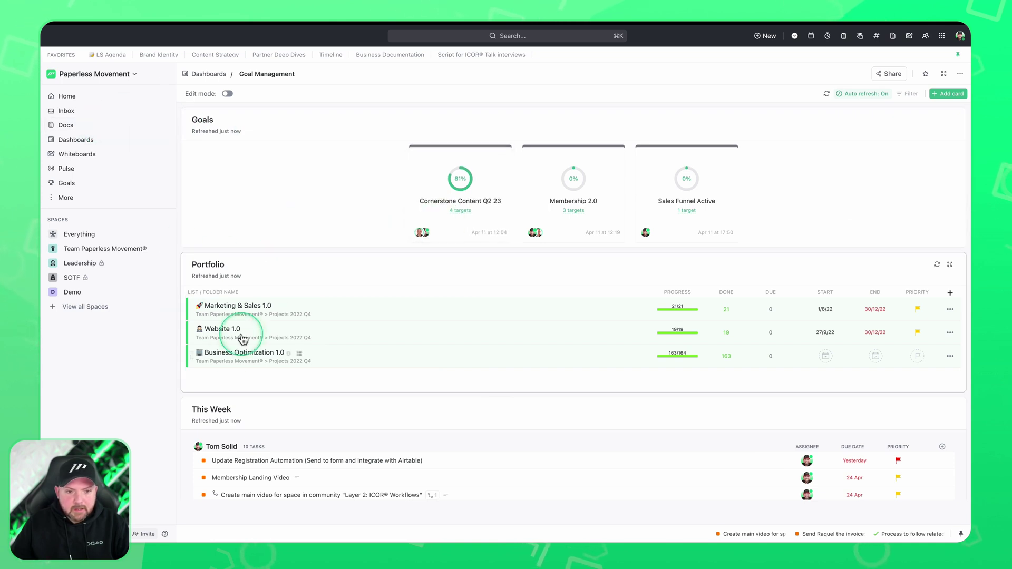
left_click(83, 153)
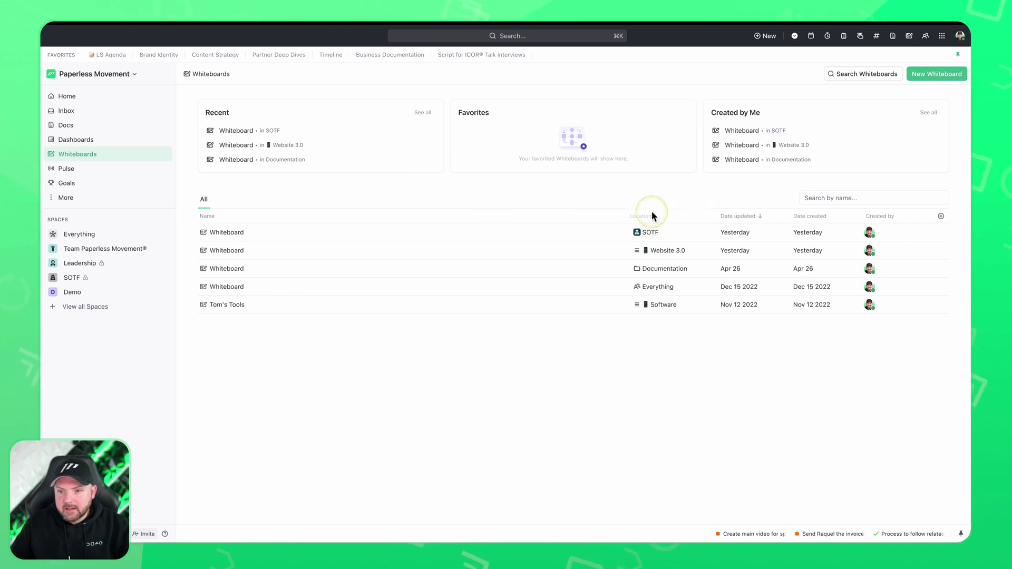
- Try the whiteboard name search, then switch to the Pulse page of people online
left_click(836, 198)
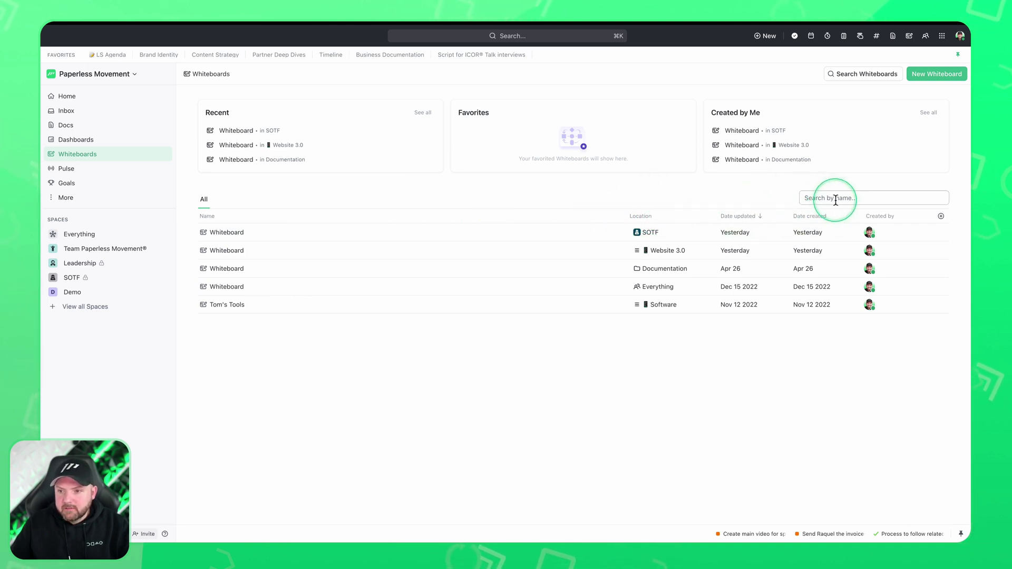
left_click(954, 196)
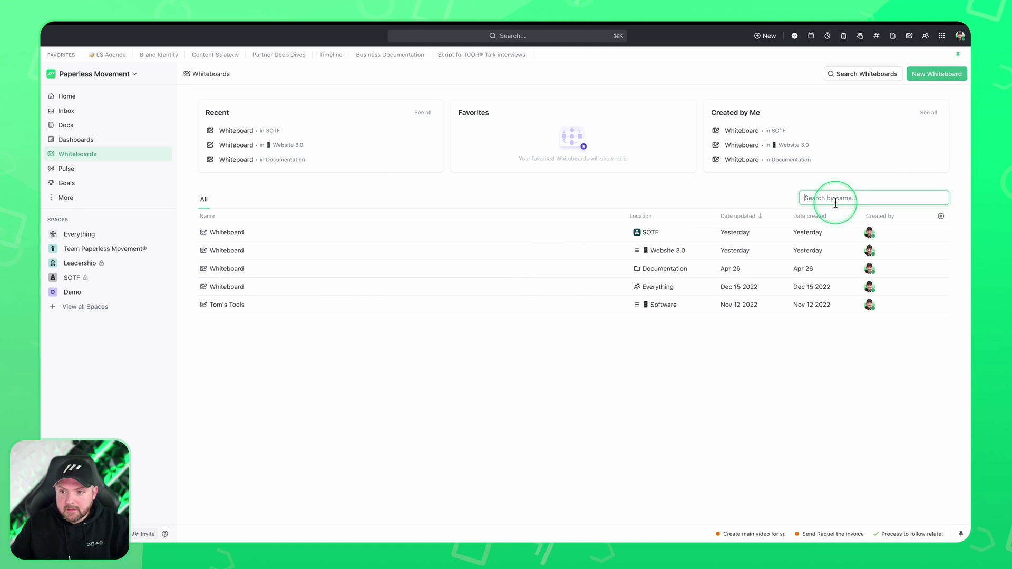
left_click(741, 192)
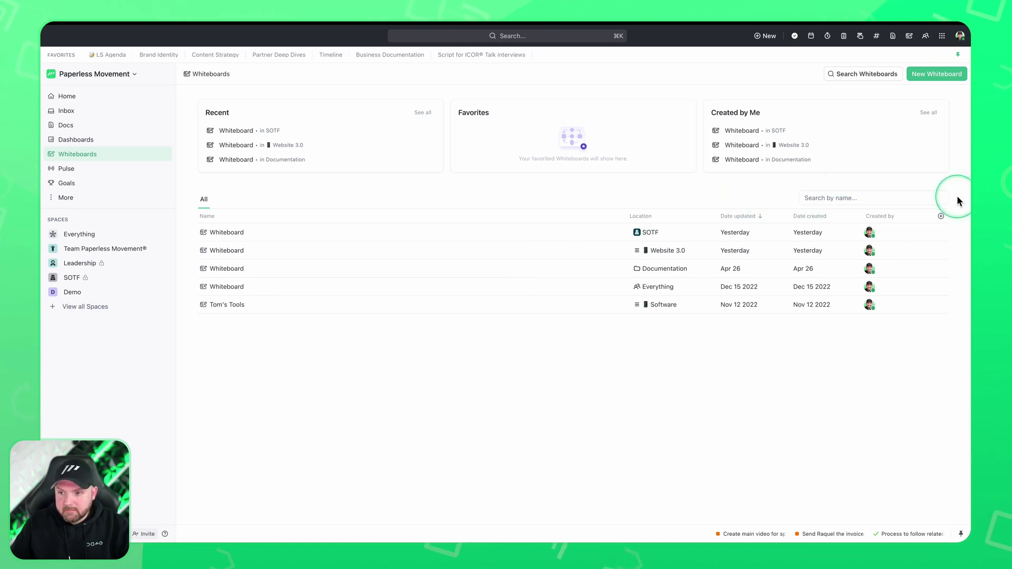
left_click(758, 197)
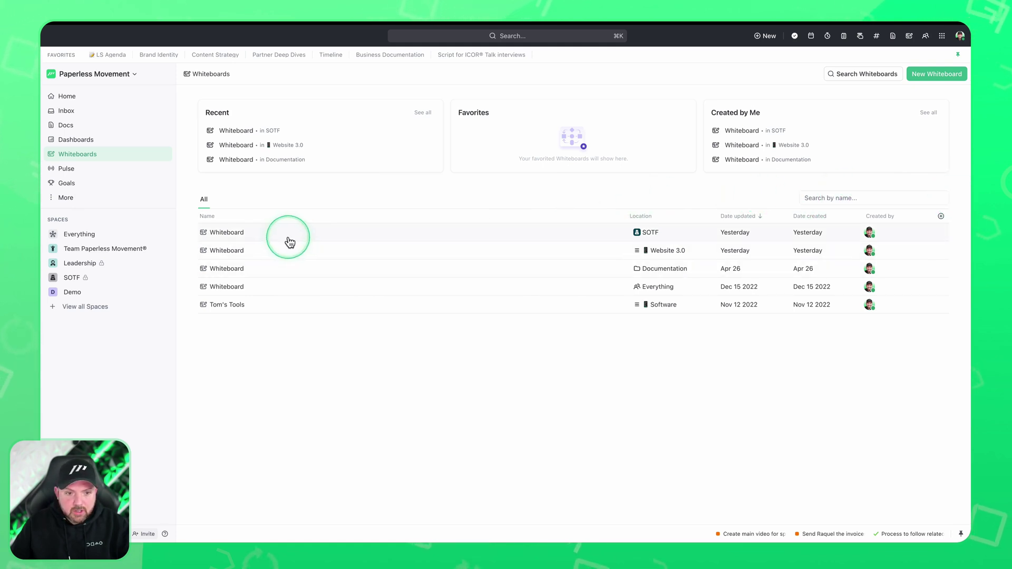
left_click(68, 170)
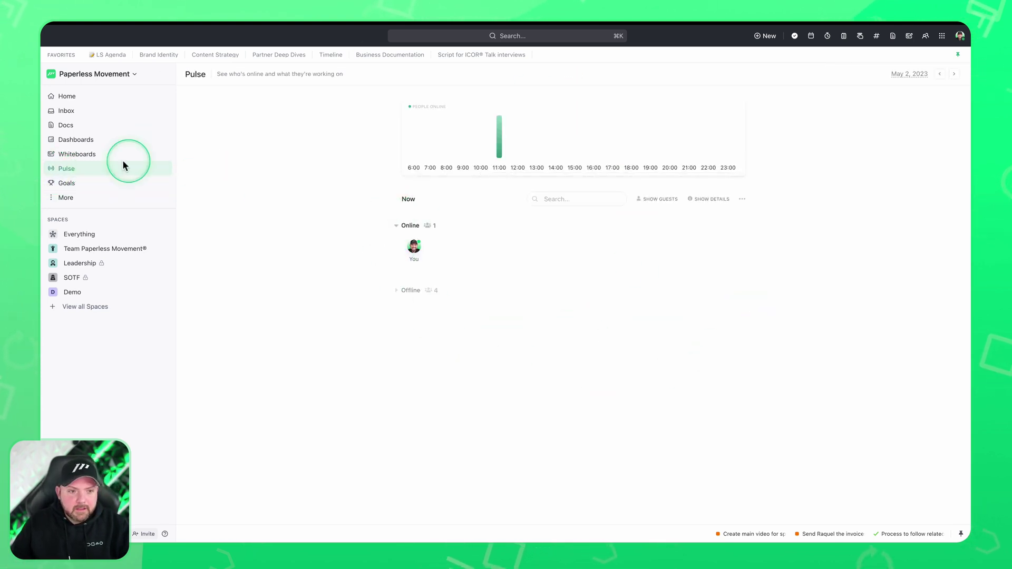
- Unpin Pulse from the sidebar using the More list of pinnable pages
left_click(64, 199)
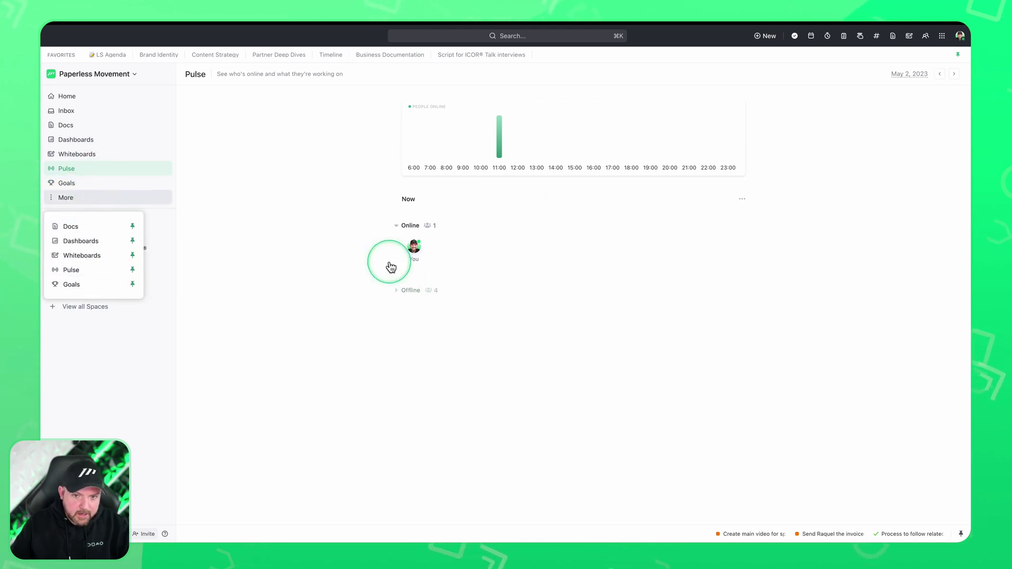
left_click(522, 185)
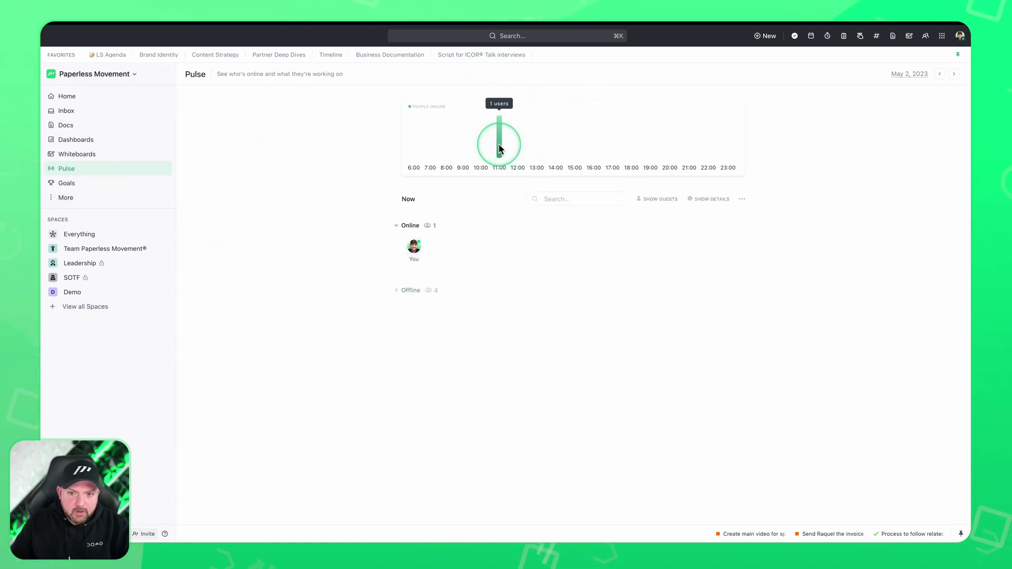
left_click(63, 204)
left_click(135, 272)
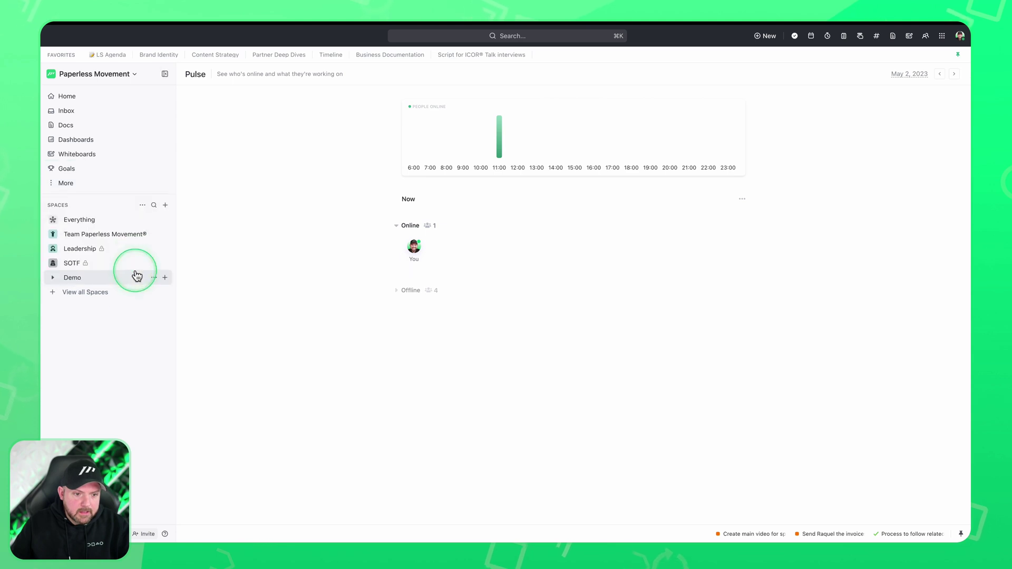
- Open Goals, then drag an item within the list of pinnable pages
left_click(68, 168)
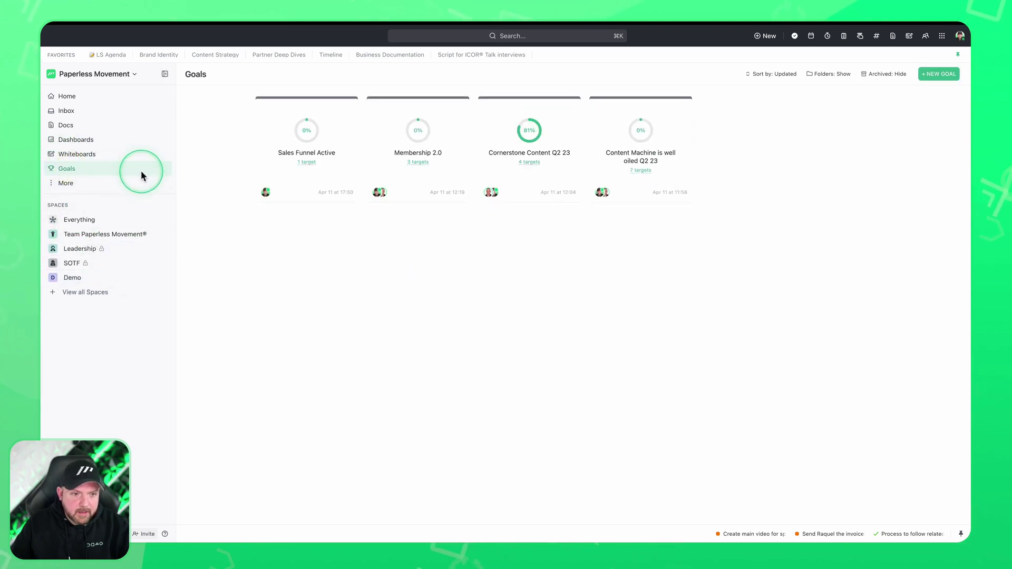
left_click(78, 190)
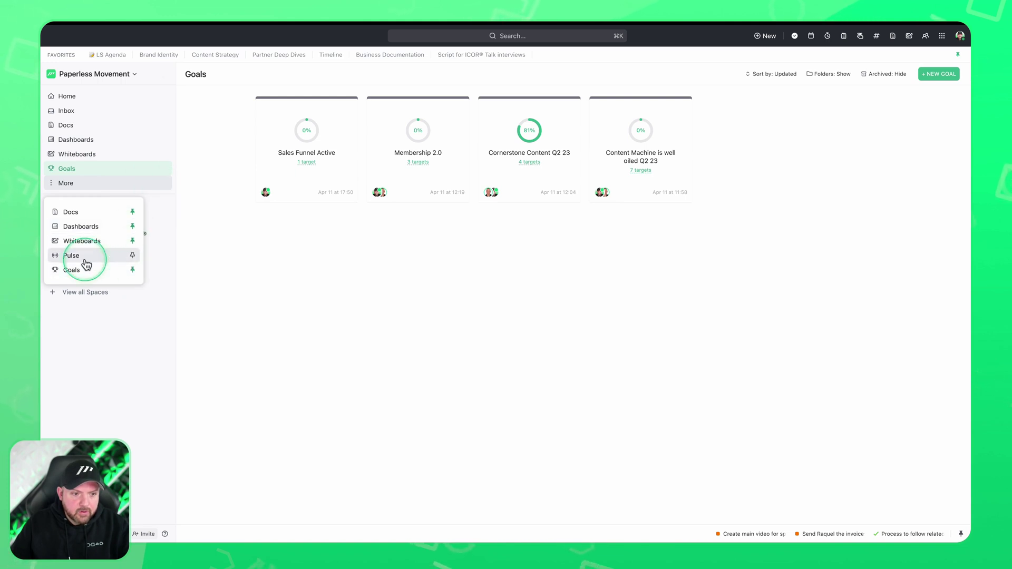
left_click_drag(67, 271, 78, 224)
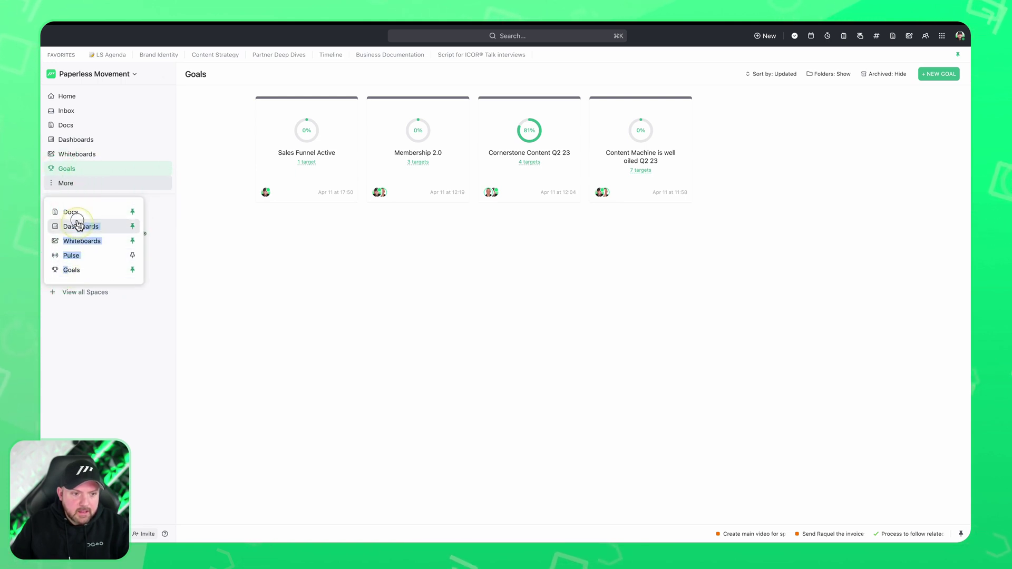
left_click(332, 312)
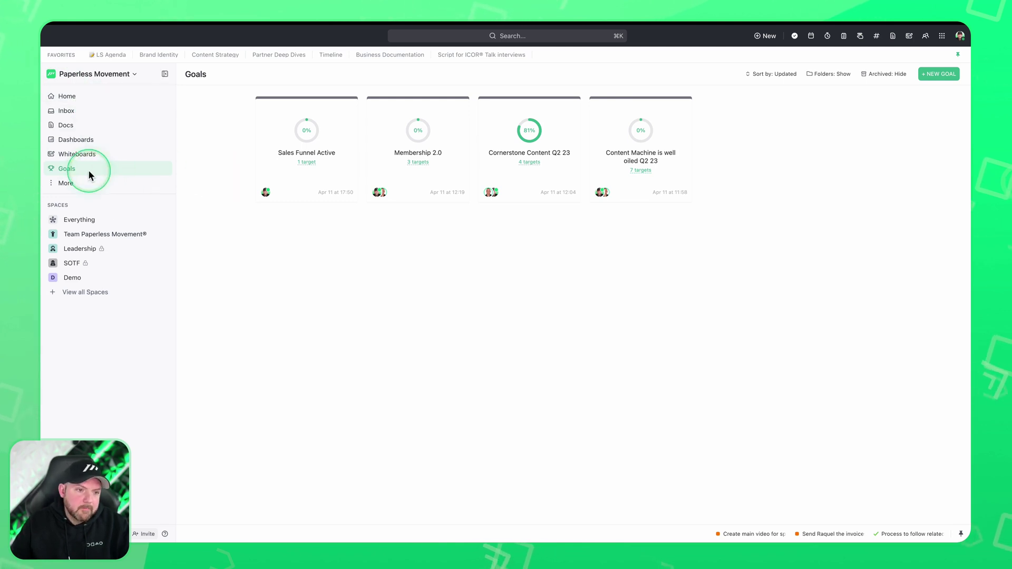
- Cycle through Docs, Dashboards and Whiteboards, returning to the Goals page
left_click(109, 127)
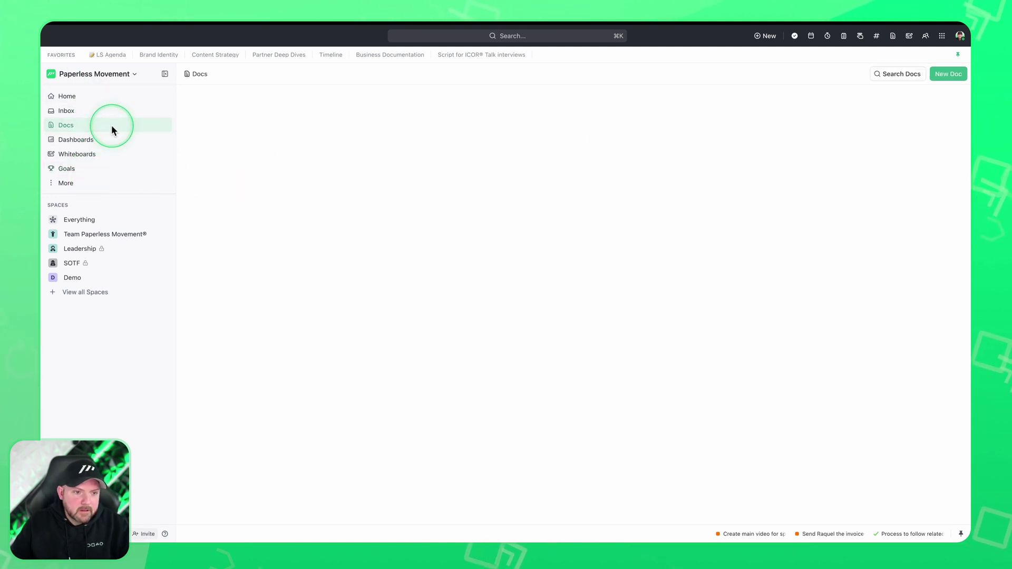
left_click(110, 141)
left_click(113, 155)
left_click(109, 170)
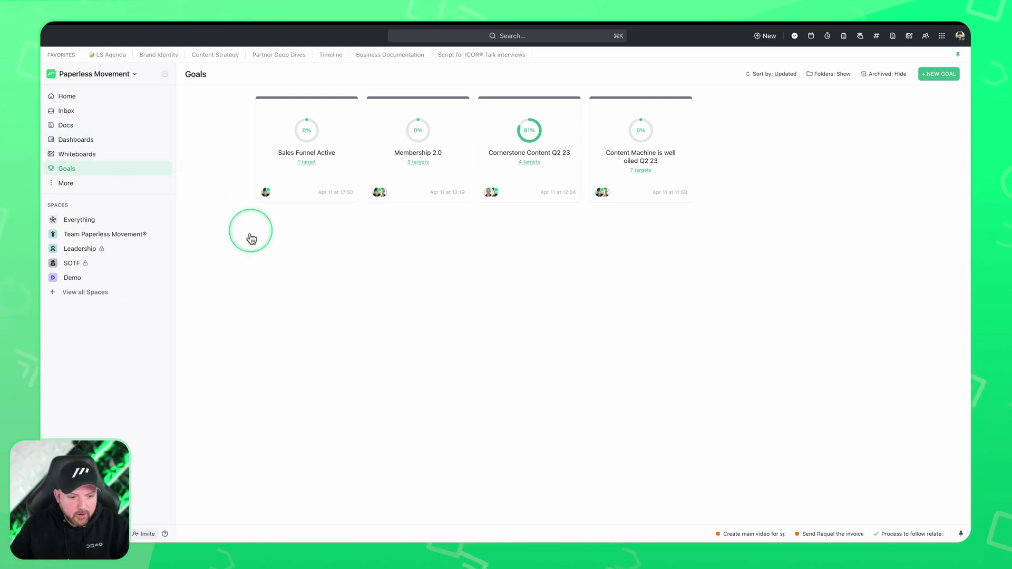
- Open All Spaces and check the Recommended sort options without changing them
left_click(90, 292)
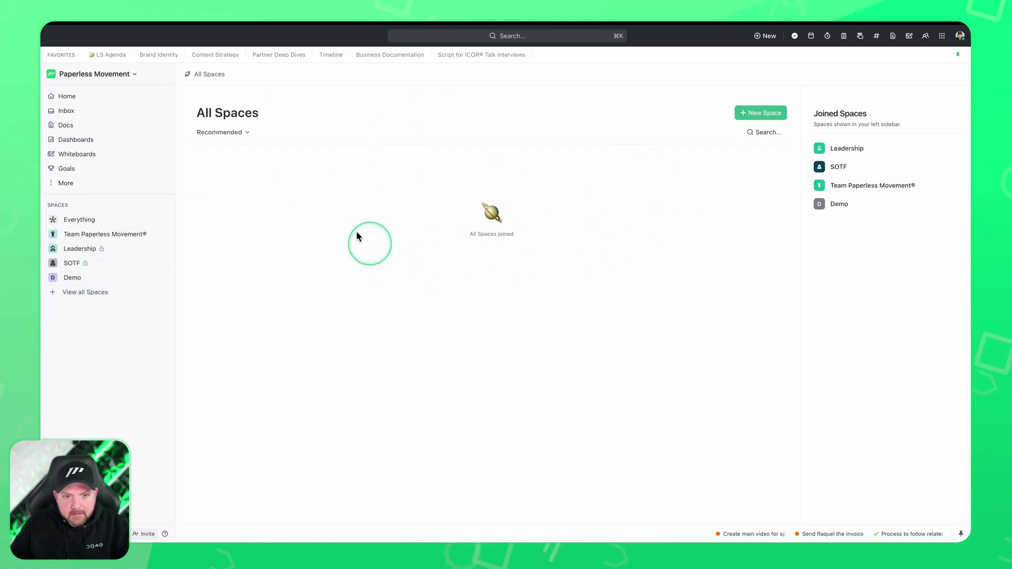
left_click(233, 134)
left_click(565, 195)
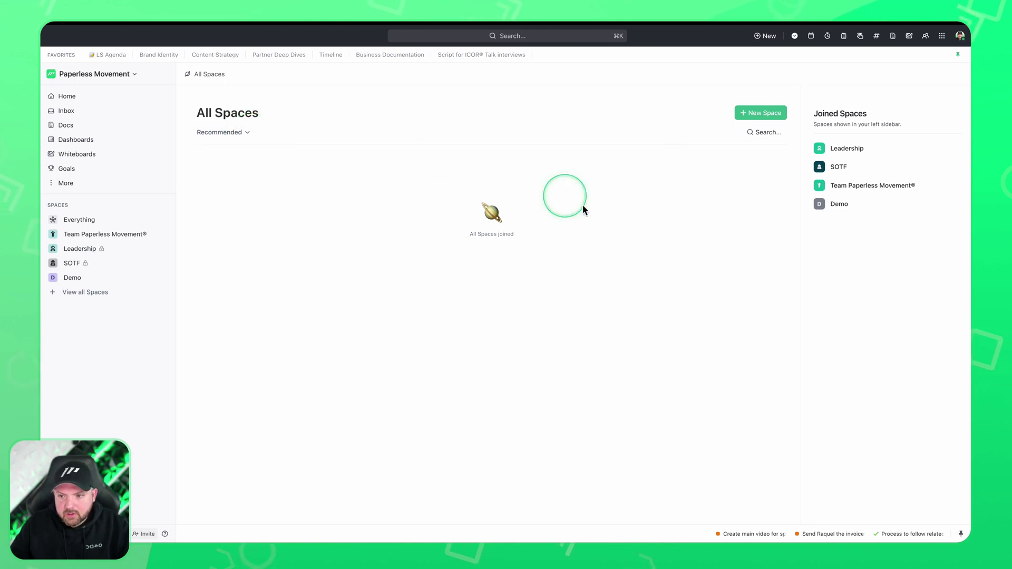